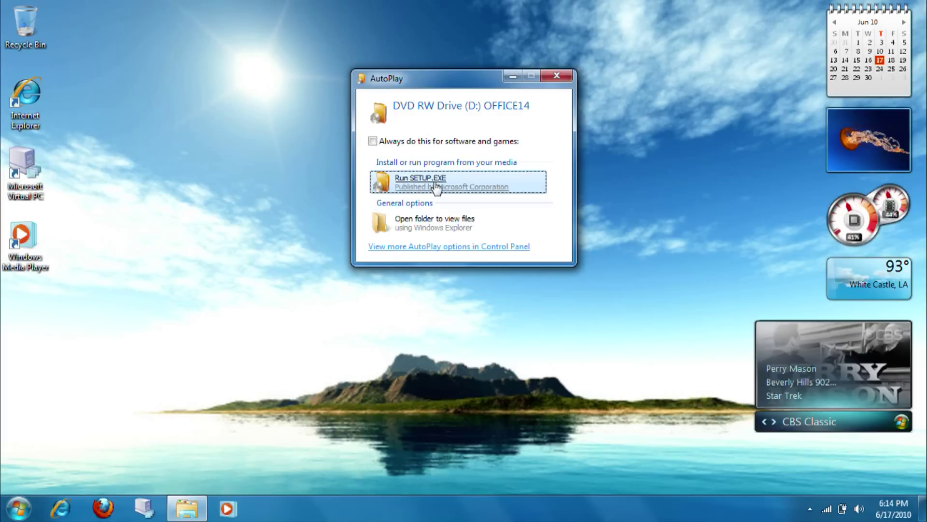
# Choose Run SETUP.EXE for the OFFICE14 disc in AutoPlay
pyautogui.click(436, 187)
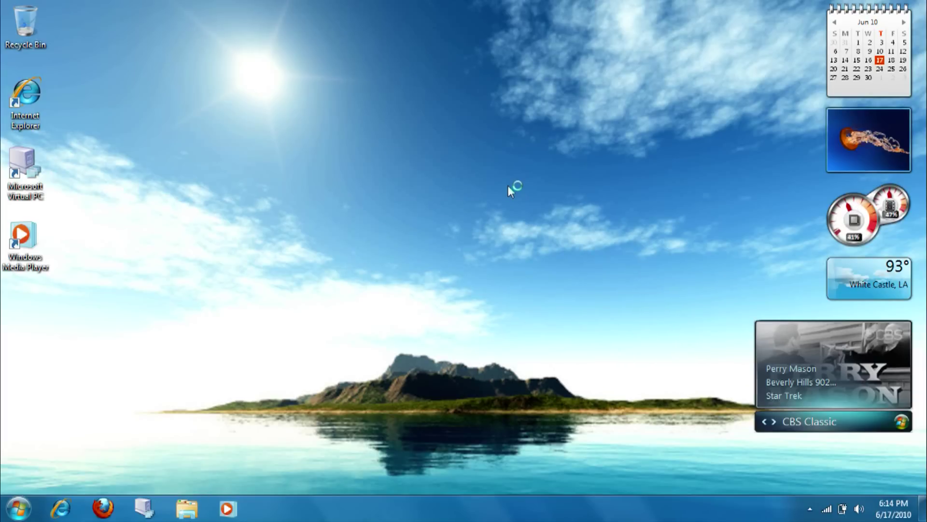
# Search the Start menu for the Logitech webcam software while setup reaches the product key page
pyautogui.click(18, 507)
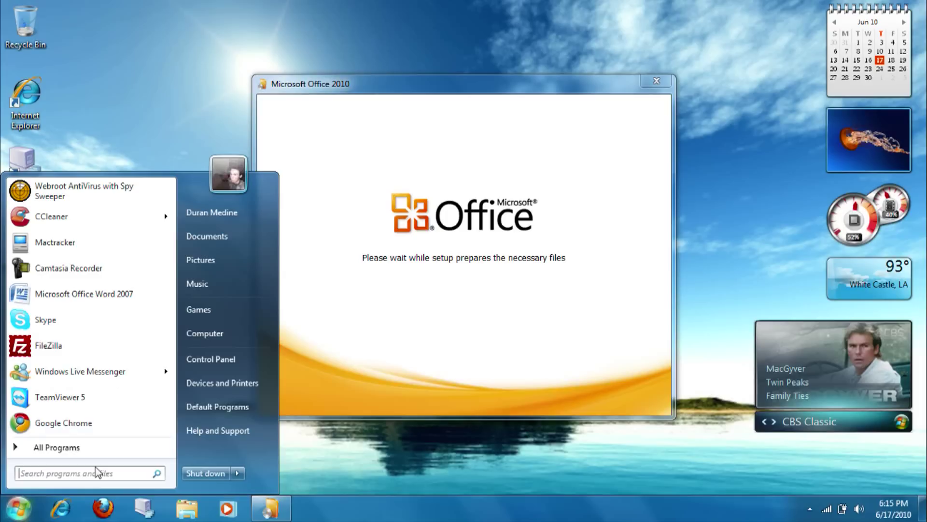
pyautogui.write('logite')
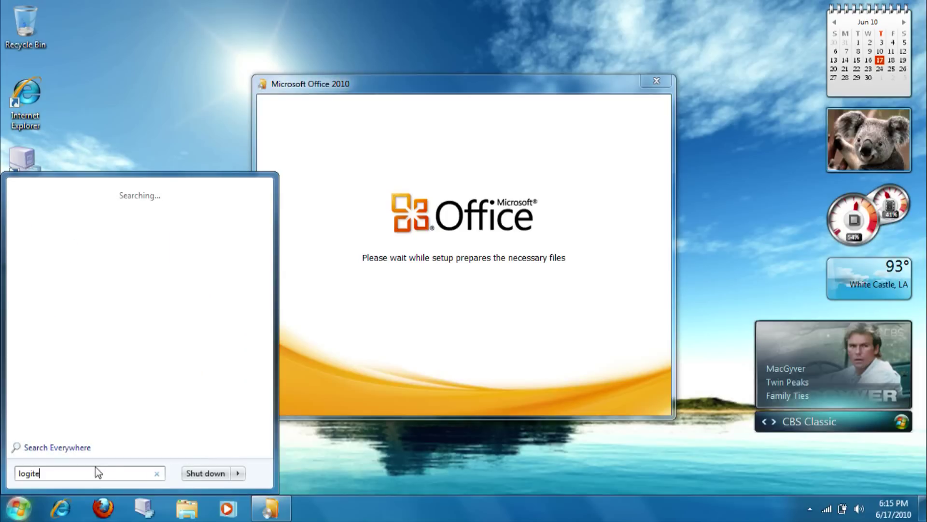
pyautogui.write('h webs')
pyautogui.press('BackSpace')
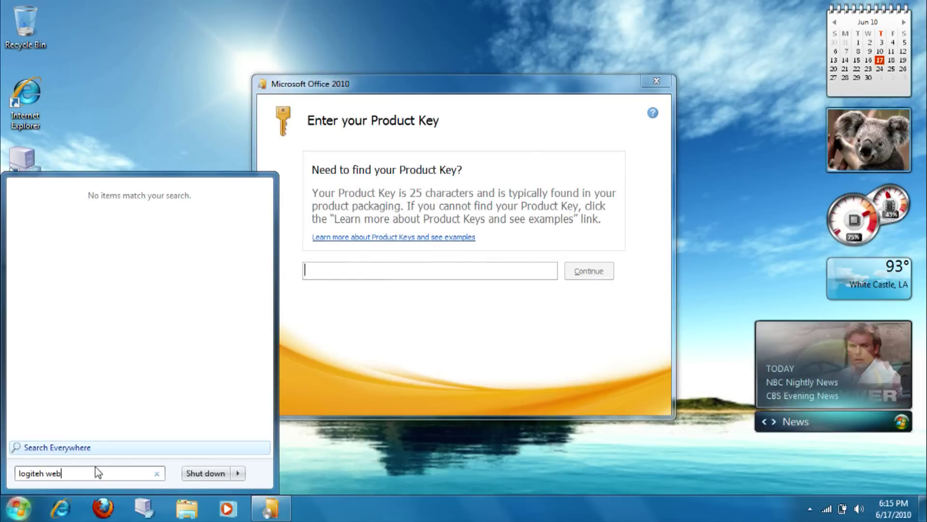
pyautogui.press('BackSpace')
pyautogui.press('BackSpace')
pyautogui.press('BackSpace')
pyautogui.press('BackSpace')
pyautogui.press('BackSpace')
pyautogui.press('BackSpace')
pyautogui.press('BackSpace')
pyautogui.press('BackSpace')
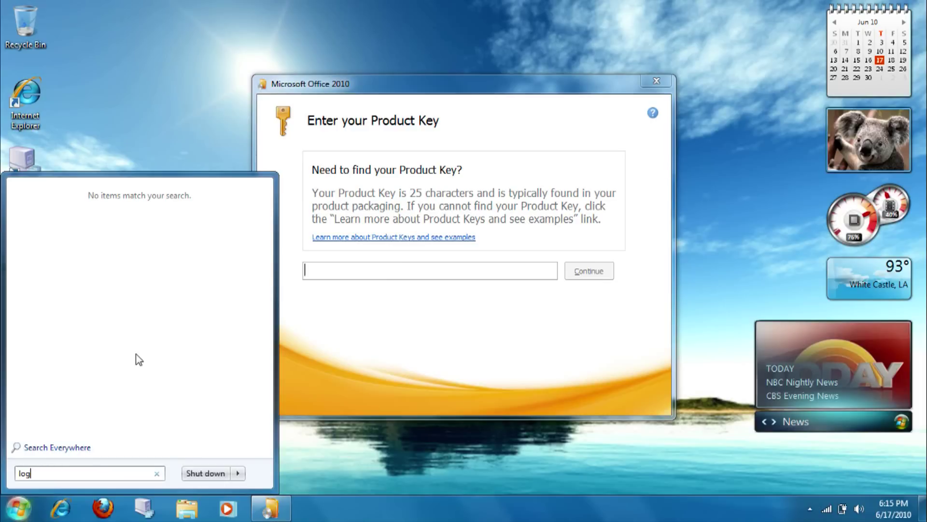
pyautogui.click(162, 206)
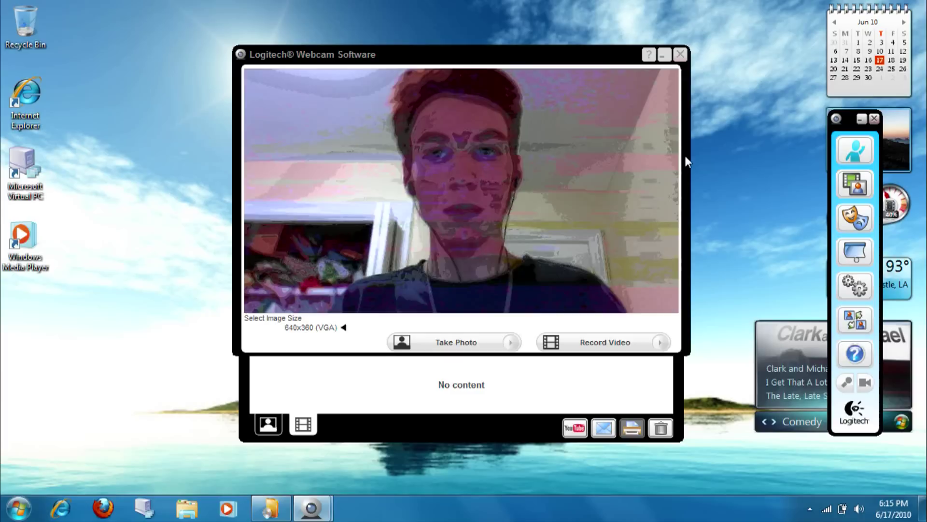
pyautogui.click(664, 55)
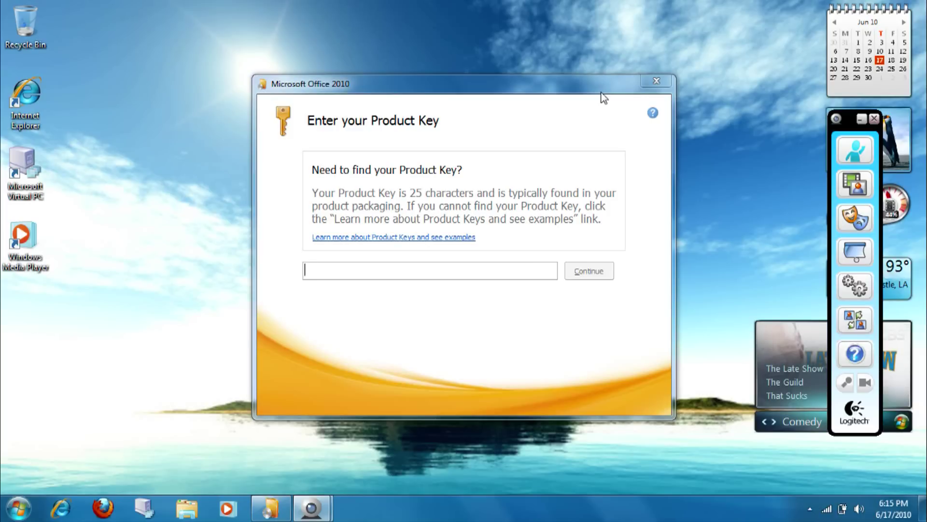
# Adjust the screen recorder's options from the hidden notification-area icons
pyautogui.click(810, 509)
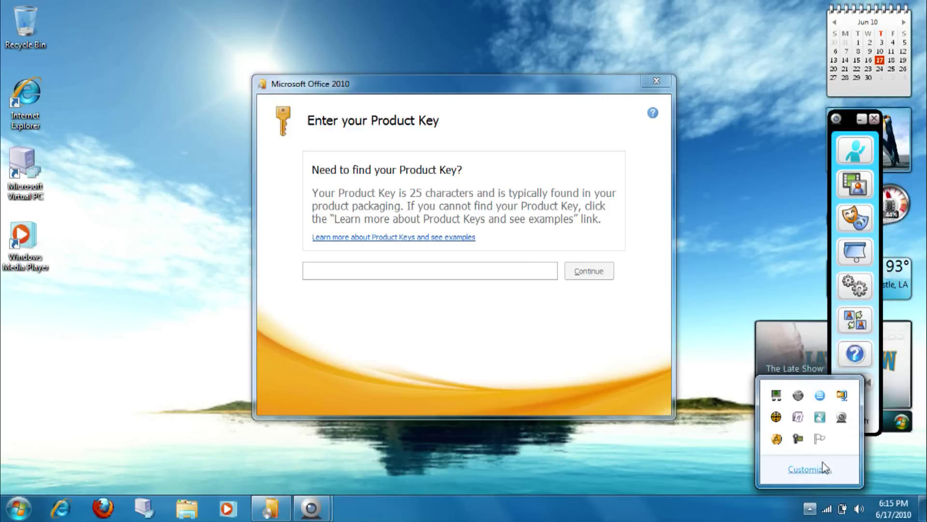
pyautogui.rightClick(798, 439)
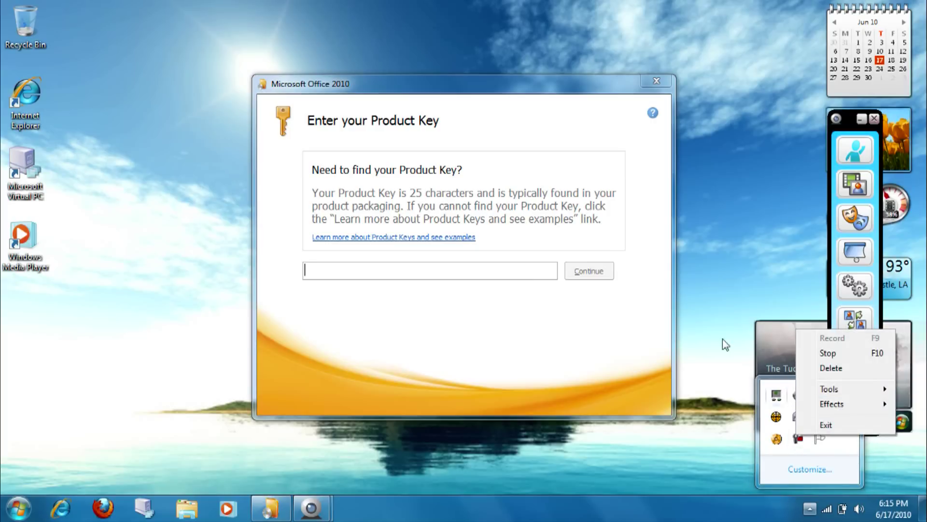
pyautogui.click(711, 315)
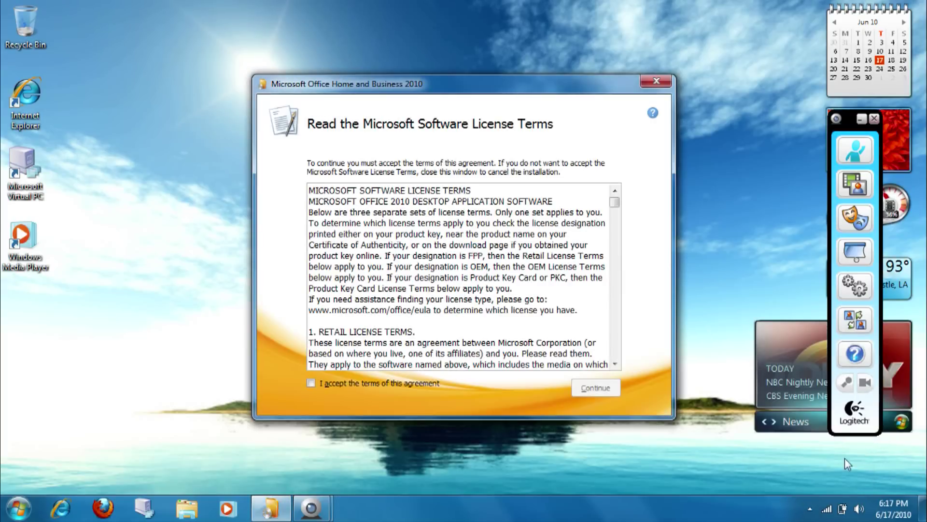
pyautogui.click(810, 508)
pyautogui.click(735, 462)
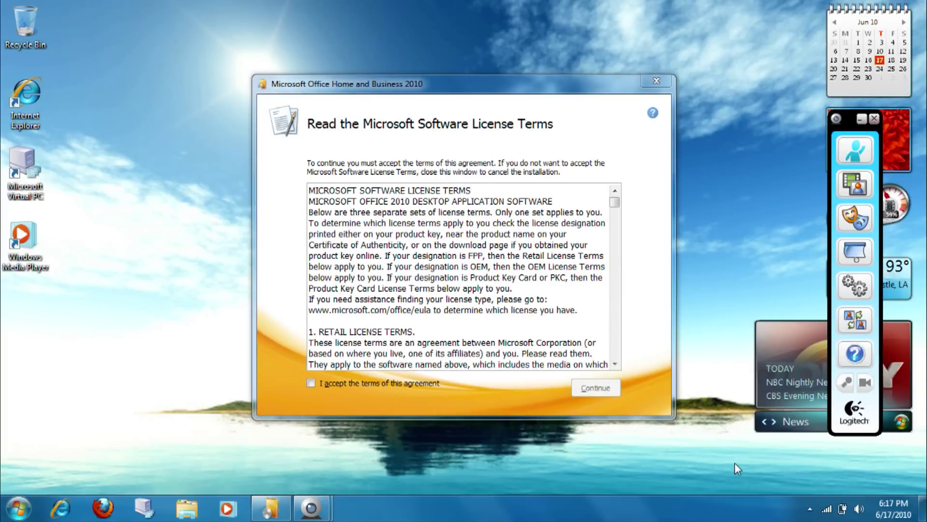
# Accept the license terms, continue, and exclude the free Office Professional 2010 trial
pyautogui.click(423, 387)
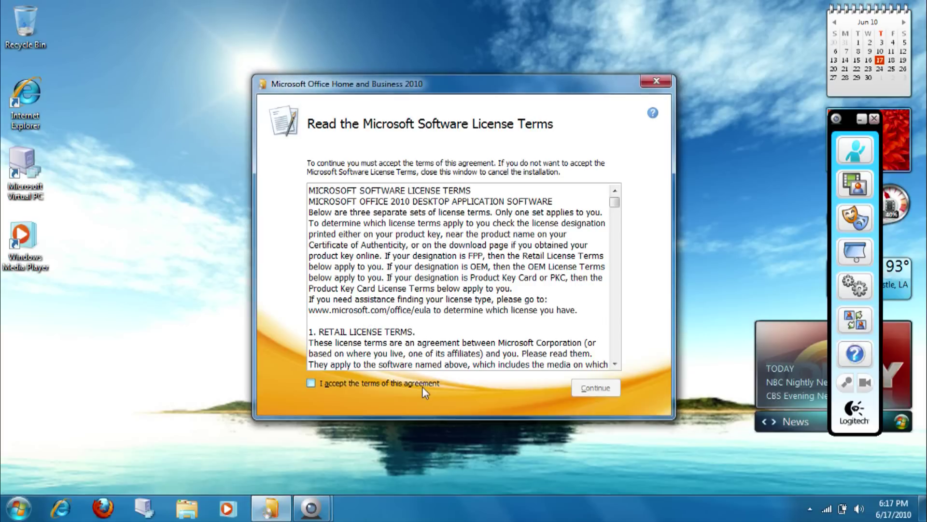
pyautogui.click(582, 388)
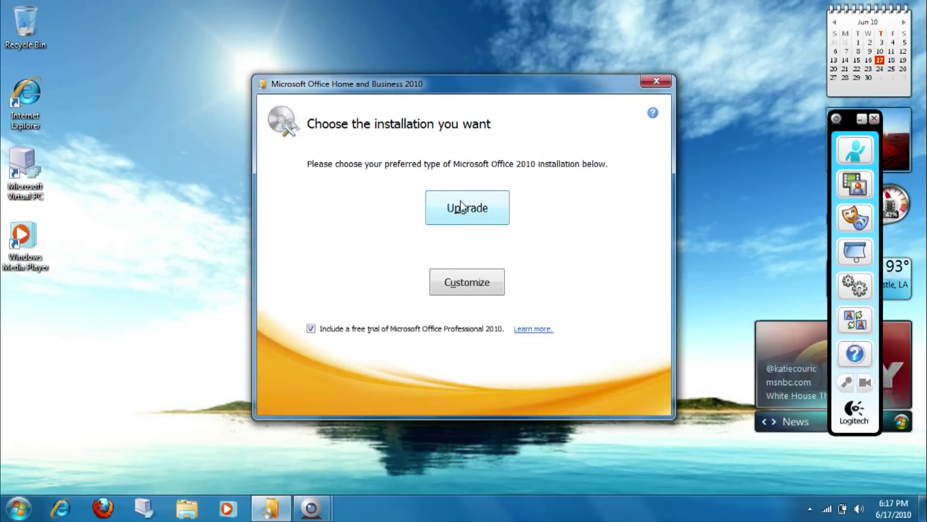
pyautogui.click(312, 328)
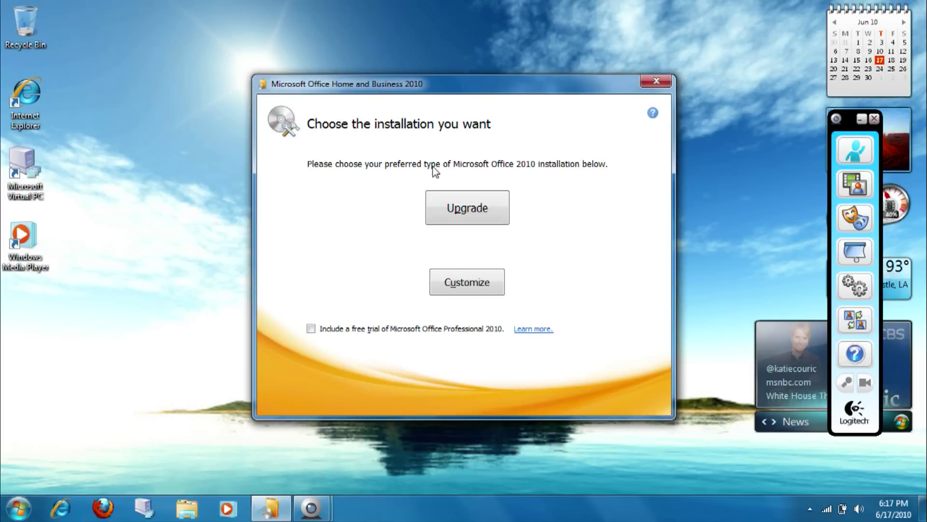
# Choose Upgrade to install Office Home and Business 2010 over Office 2007
pyautogui.click(465, 216)
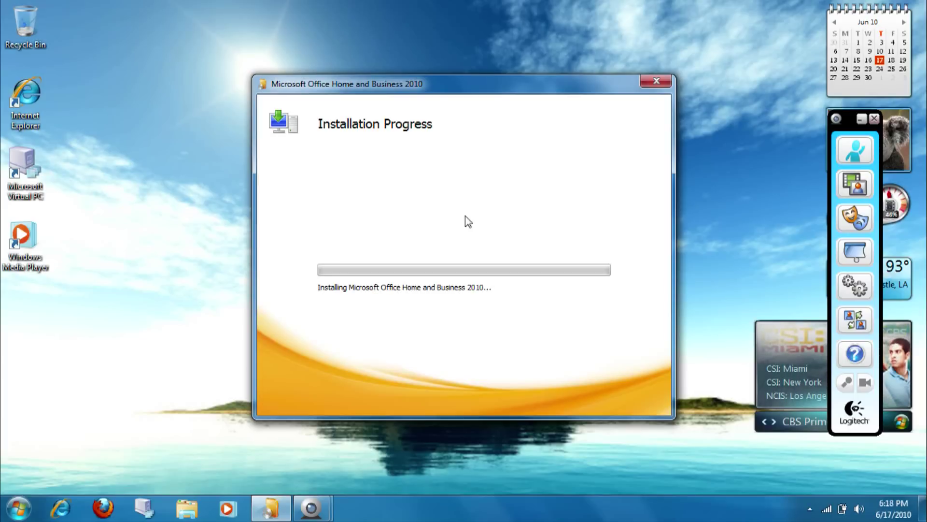
pyautogui.moveTo(311, 508)
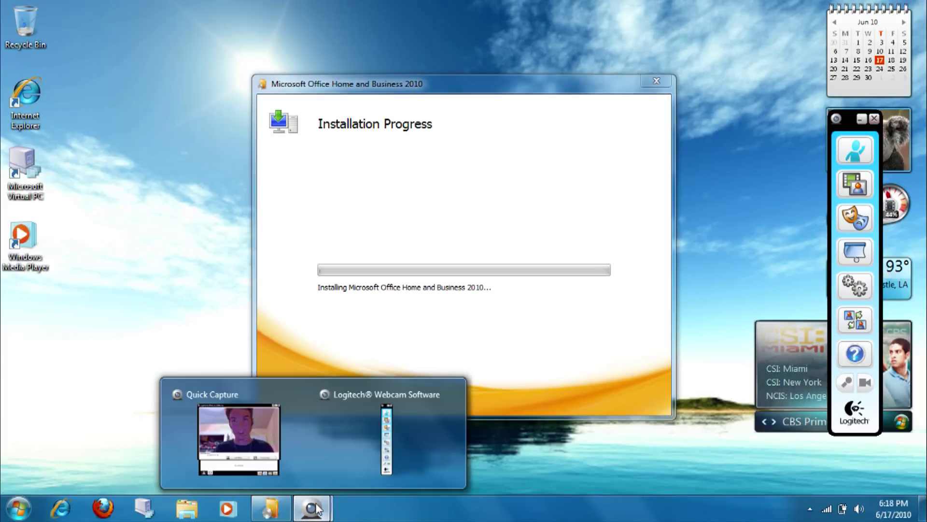
pyautogui.click(243, 465)
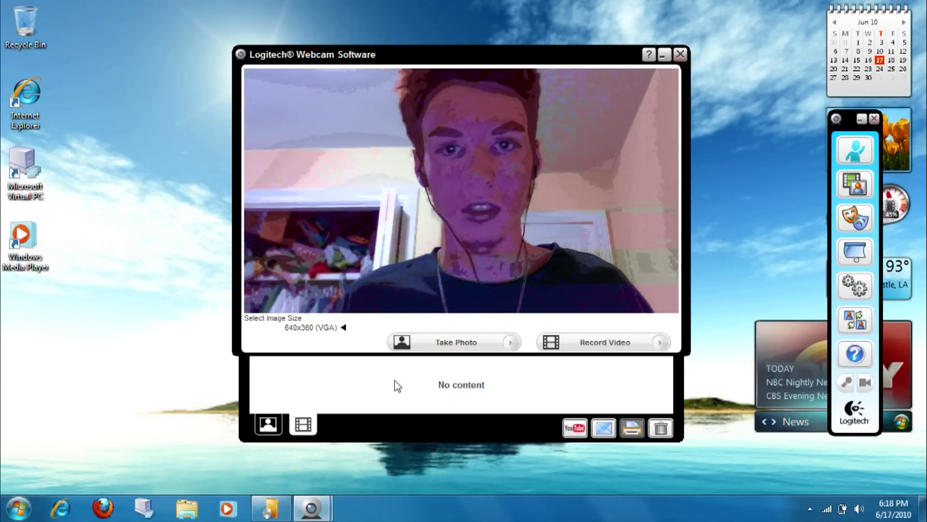
pyautogui.click(660, 56)
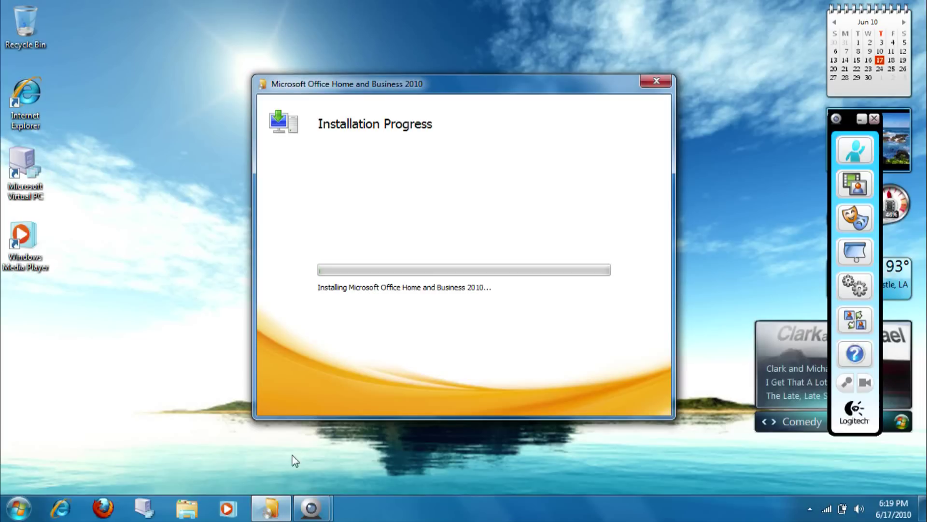
# Open the Camtasia Recorder's tray menu while the Home and Business installation progresses
pyautogui.moveTo(311, 508)
pyautogui.click(810, 509)
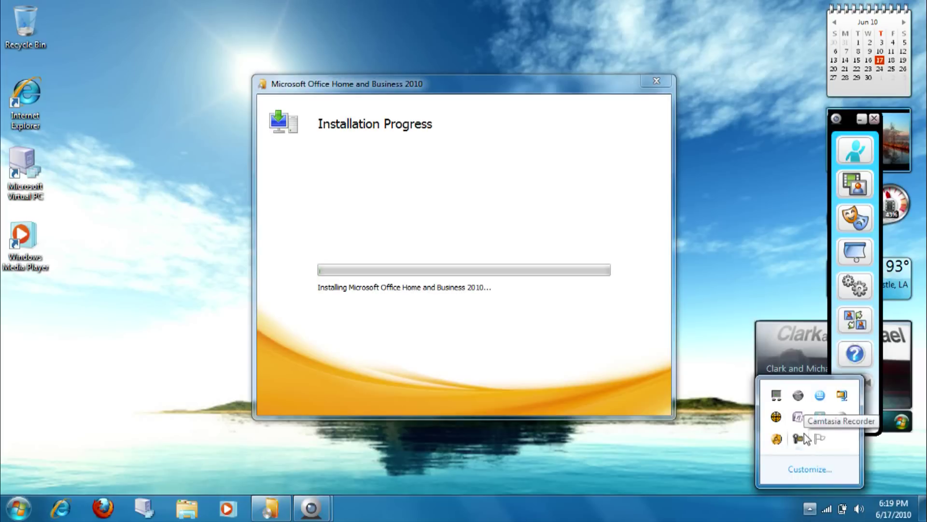
pyautogui.rightClick(803, 438)
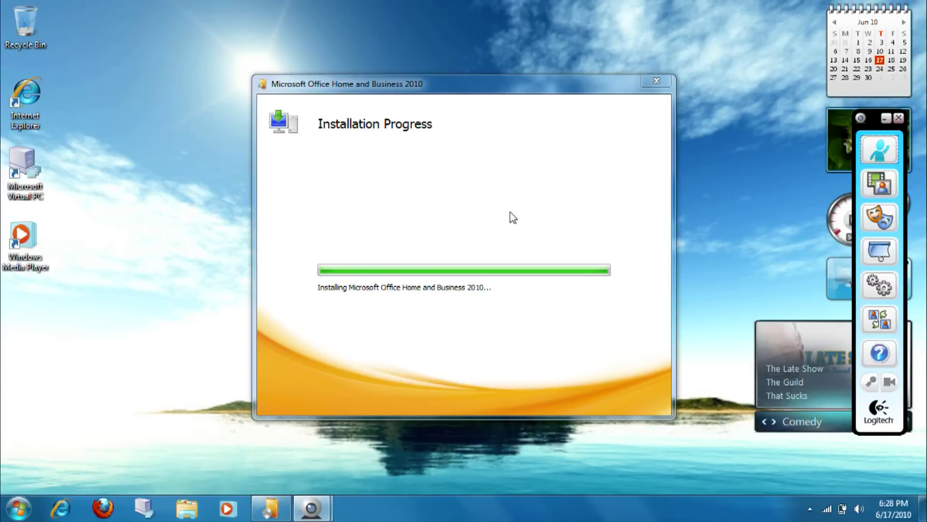
pyautogui.click(15, 510)
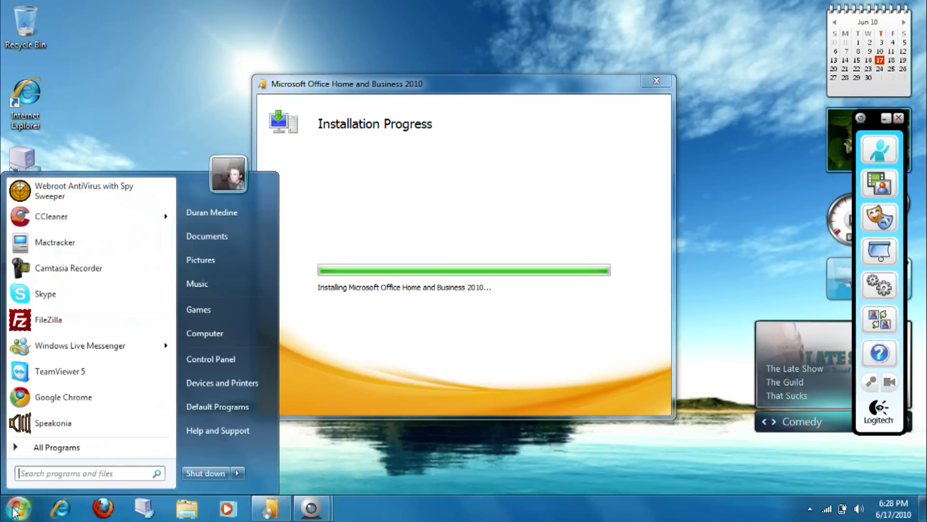
pyautogui.click(42, 445)
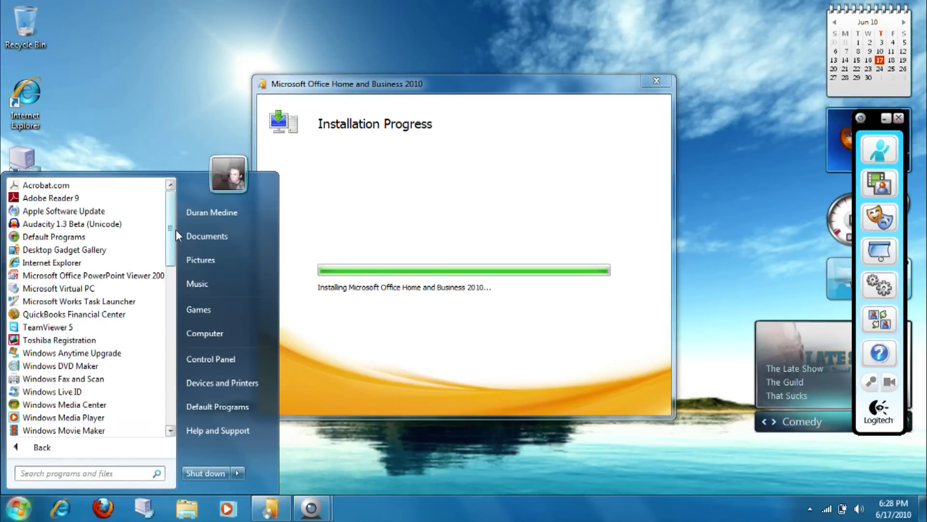
pyautogui.moveTo(176, 230); pyautogui.dragTo(162, 347)
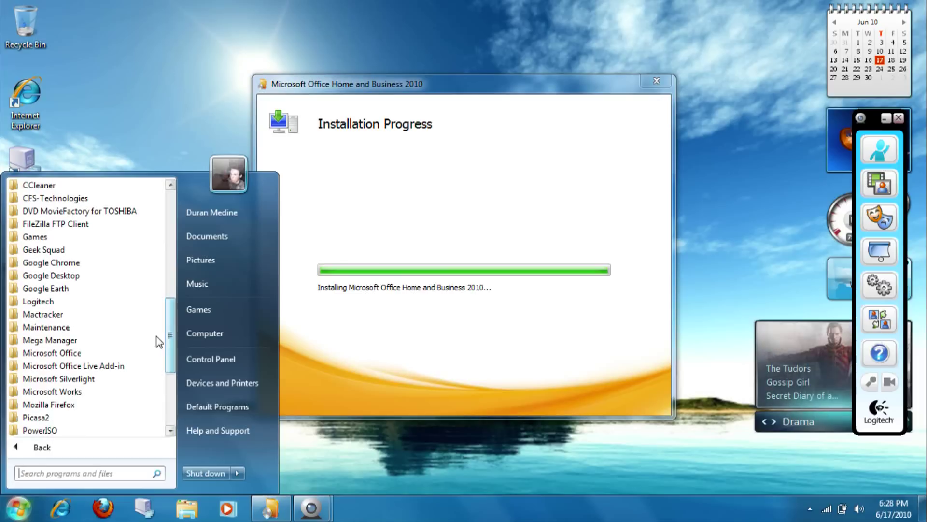
pyautogui.click(121, 351)
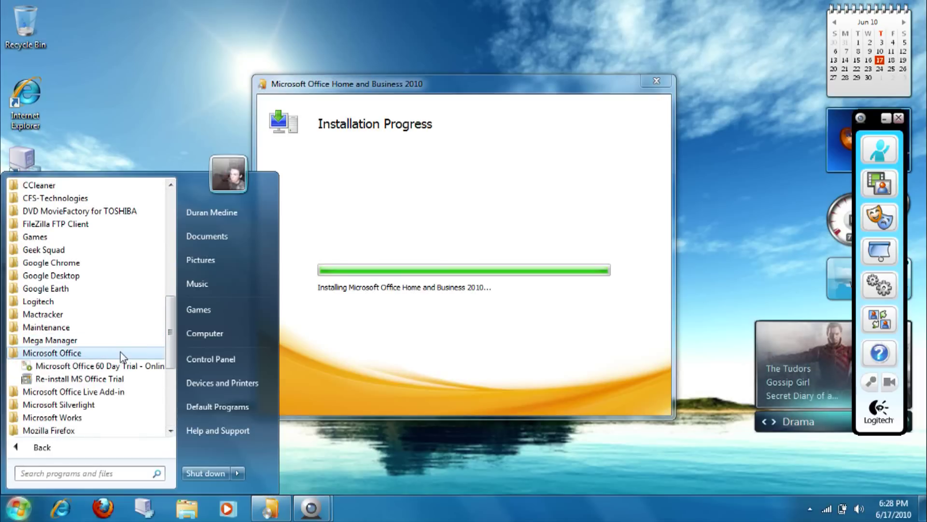
pyautogui.click(120, 351)
pyautogui.click(390, 208)
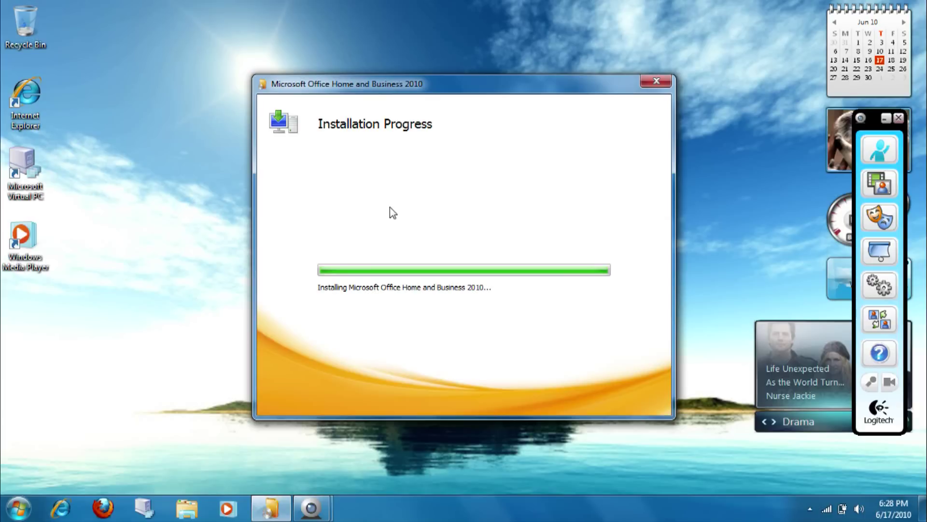
# Open the screen recorder's control panel and close the installation-complete screen
pyautogui.click(810, 508)
pyautogui.click(777, 439)
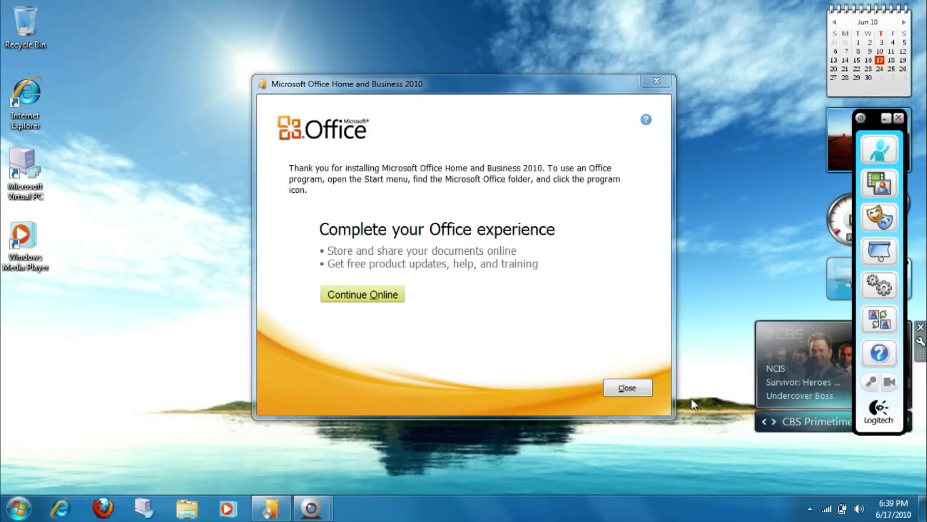
pyautogui.click(624, 394)
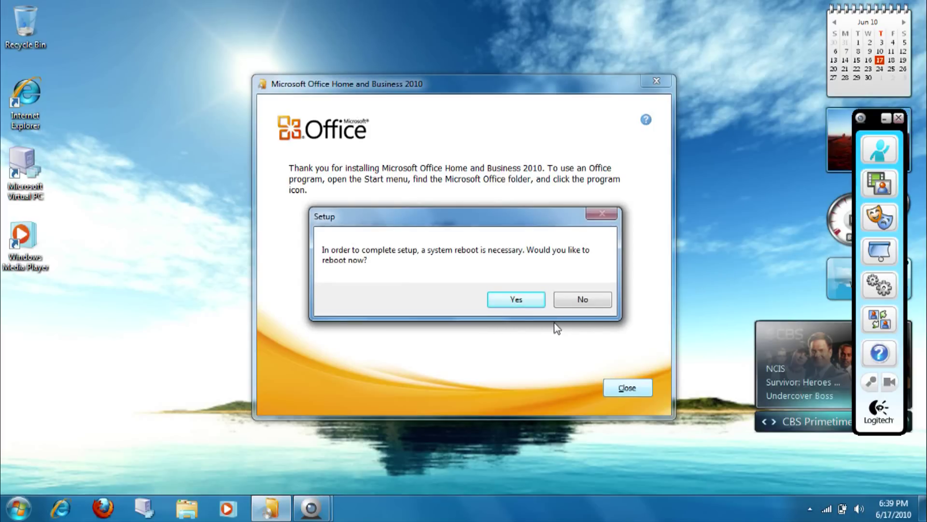
# Close the Logitech webcam window and its sidebar panel
pyautogui.moveTo(313, 516)
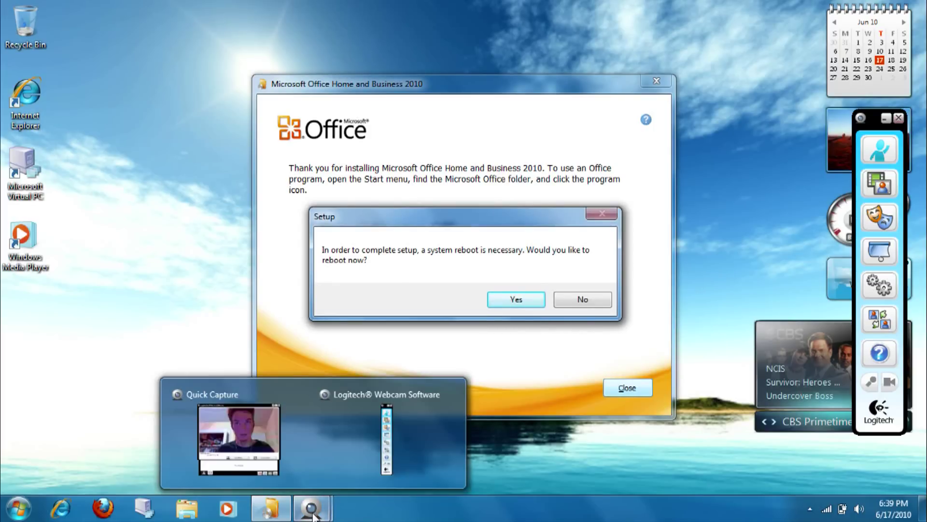
pyautogui.click(260, 436)
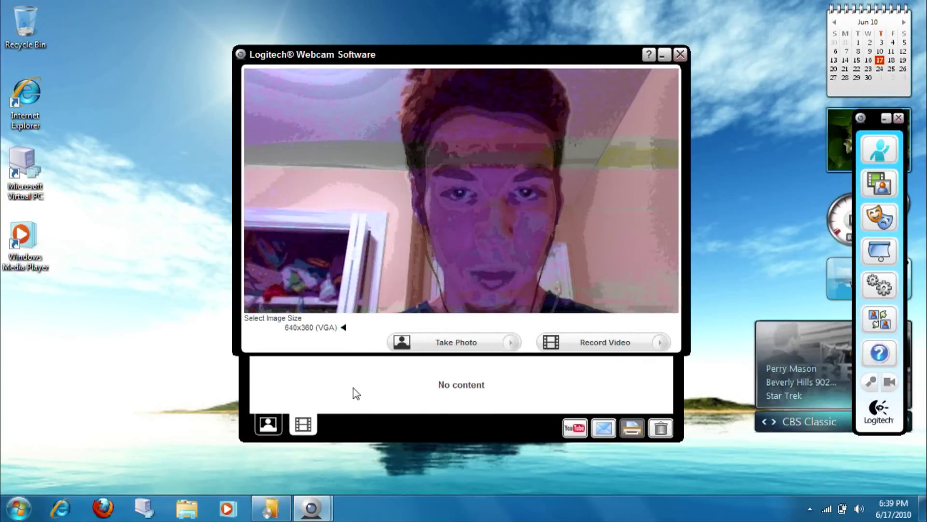
pyautogui.click(680, 54)
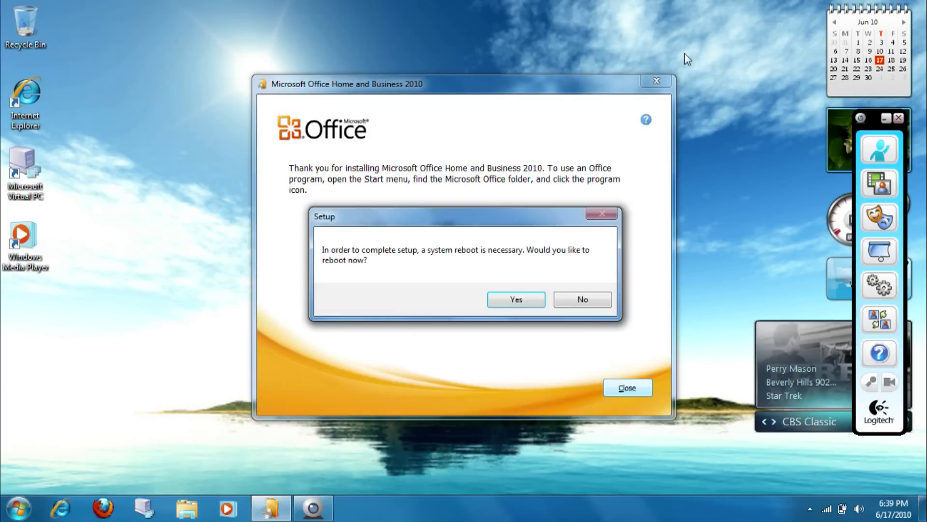
pyautogui.click(897, 116)
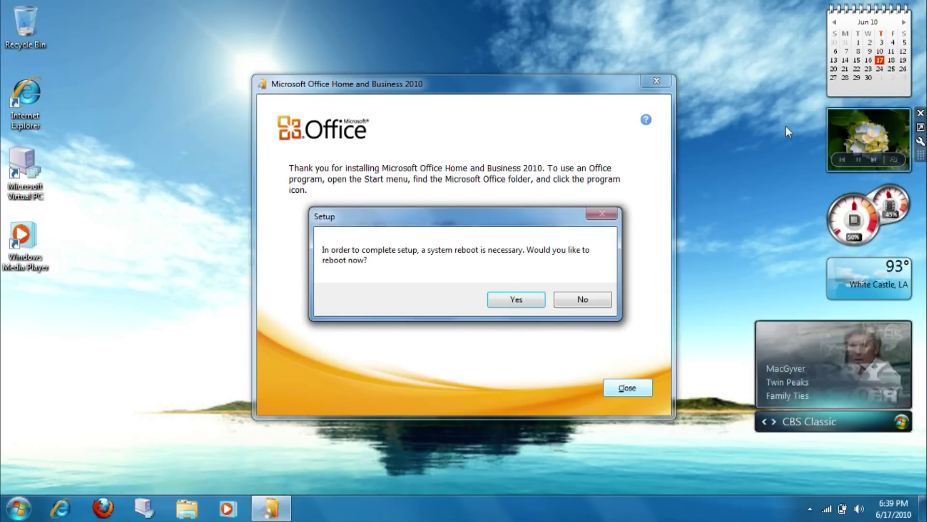